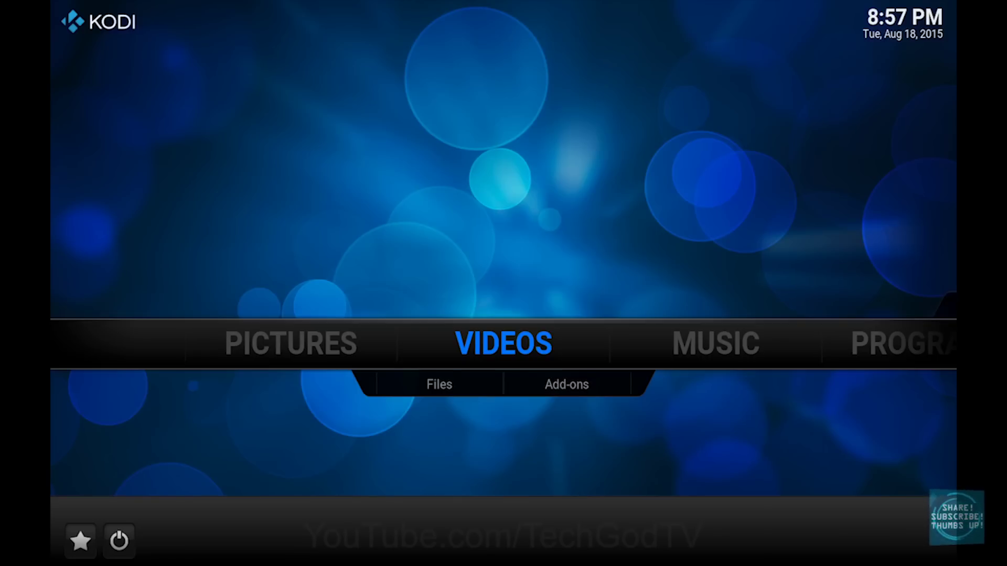
# Go to the SYSTEM section of the home menu and open File manager.
pyautogui.press('Right')
pyautogui.press('Right')
pyautogui.press('Right')
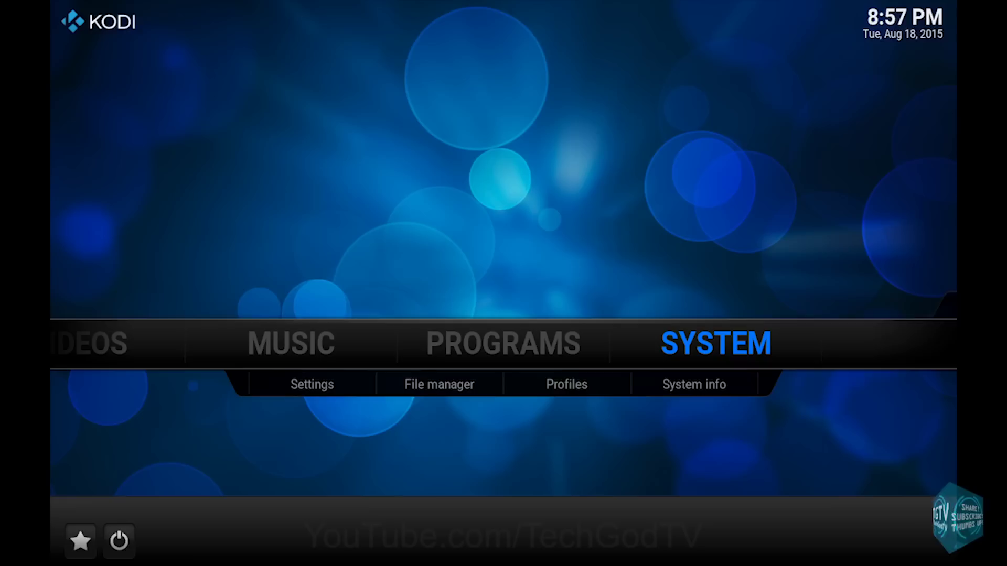
pyautogui.press('Down')
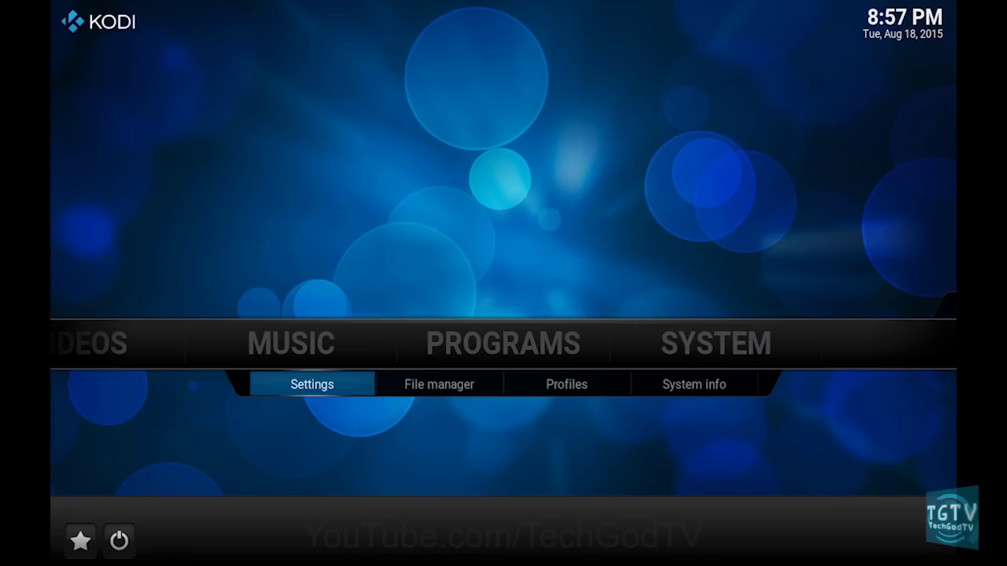
pyautogui.press('Right')
pyautogui.press('Return')
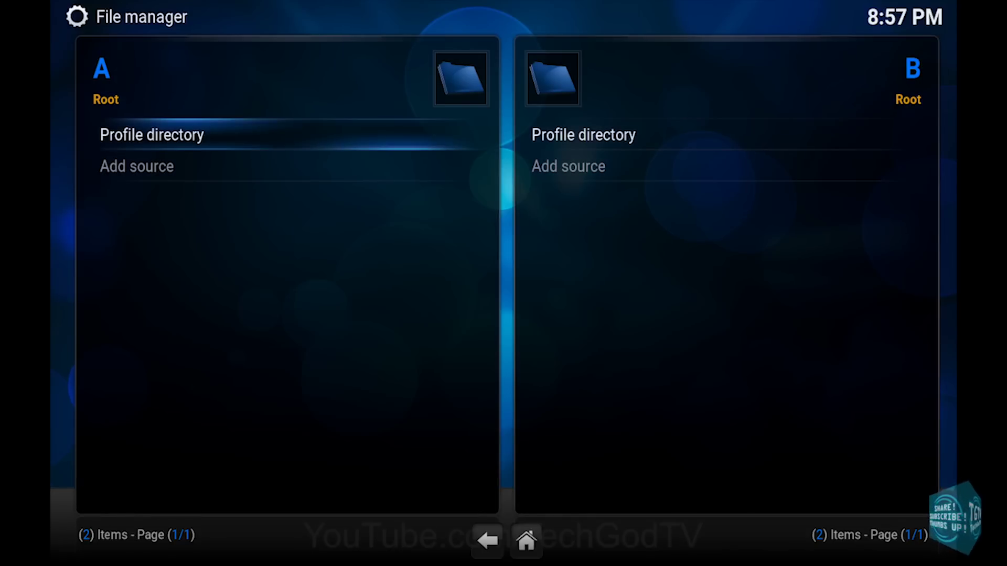
pyautogui.press('Down')
pyautogui.press('Return')
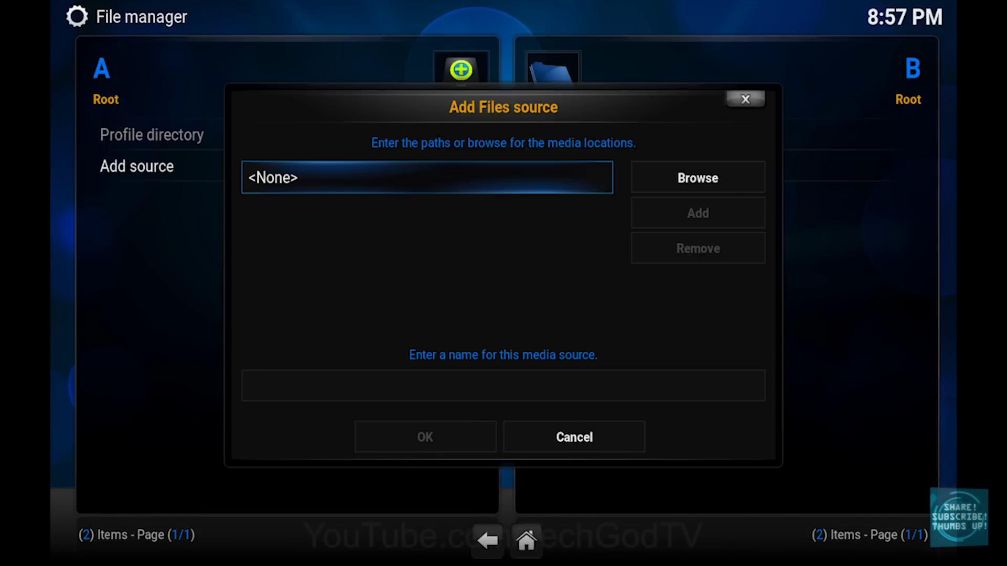
pyautogui.press('Return')
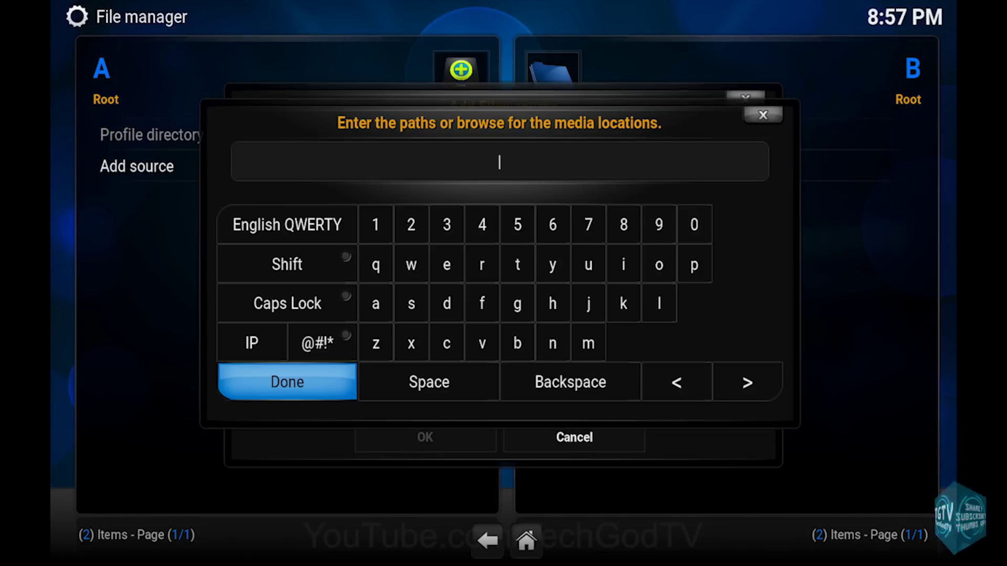
pyautogui.write('http:')
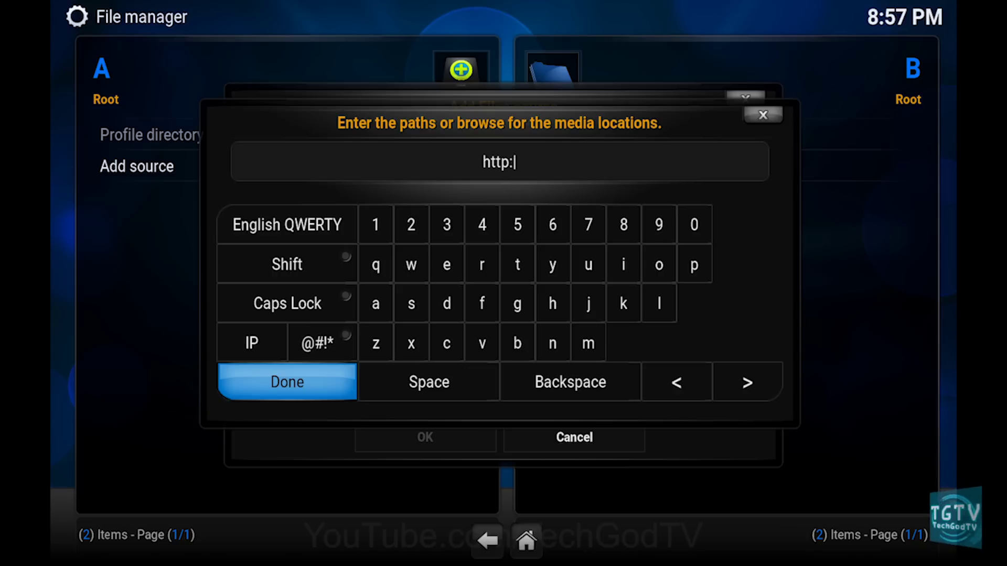
pyautogui.write('//fusi')
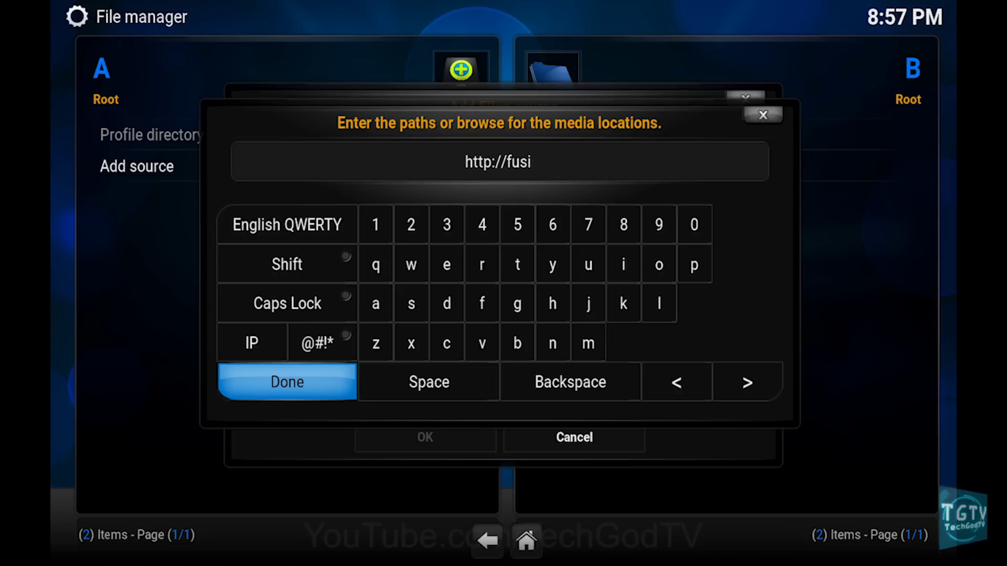
pyautogui.write('on.tv')
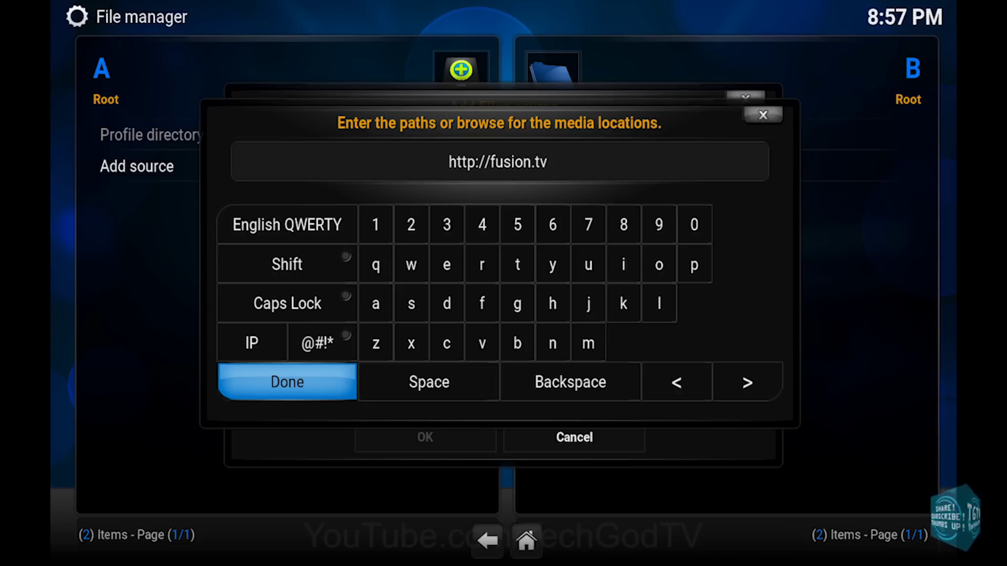
pyautogui.write('addons.a')
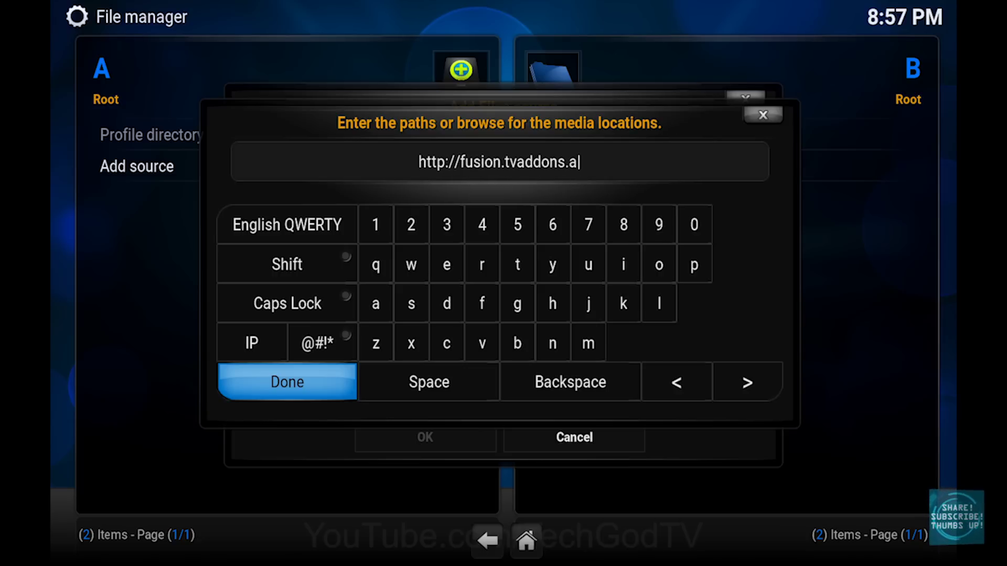
pyautogui.write('g')
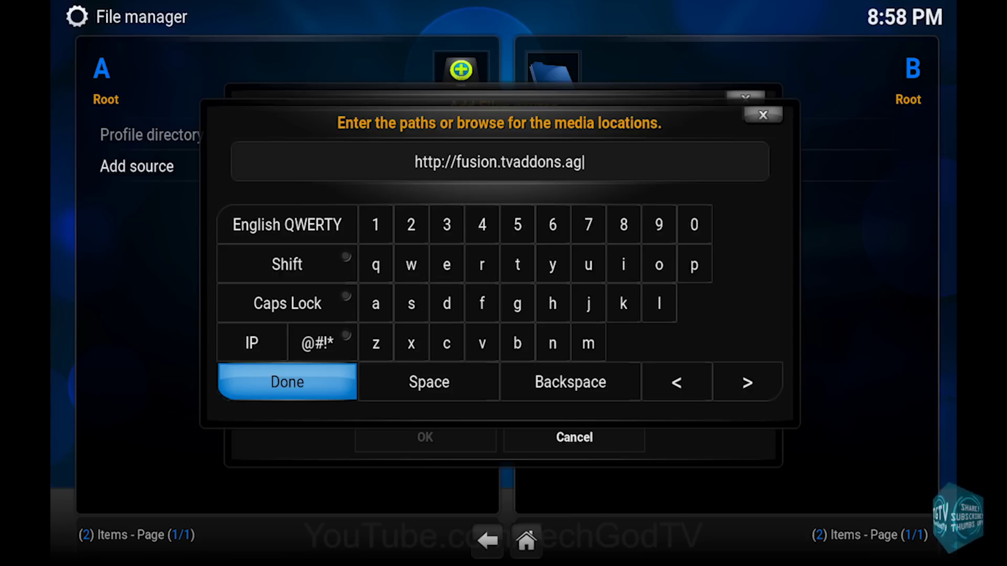
pyautogui.press('Return')
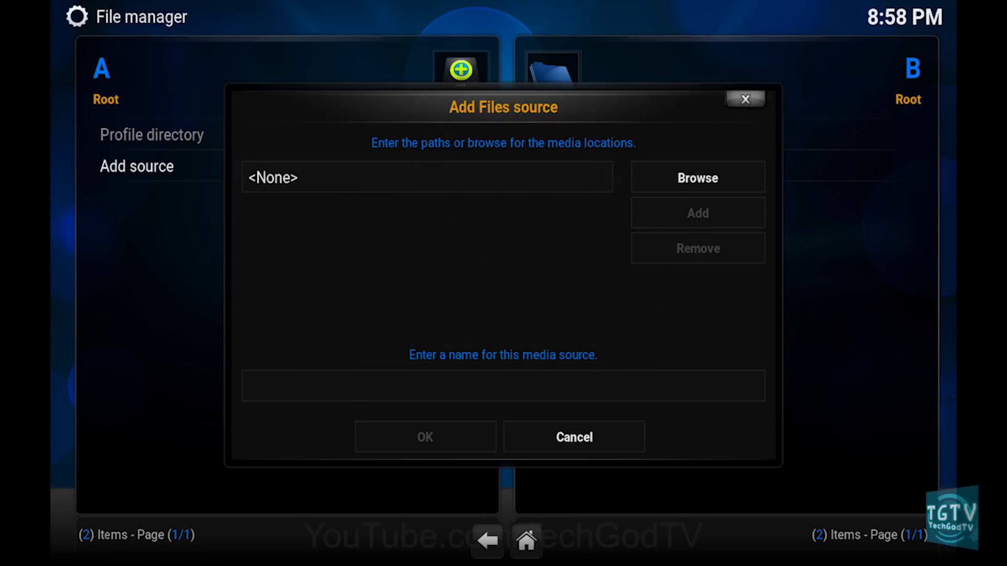
# Enter 'fusion' as the source name and confirm the Add Files source dialog with OK.
pyautogui.press('Down')
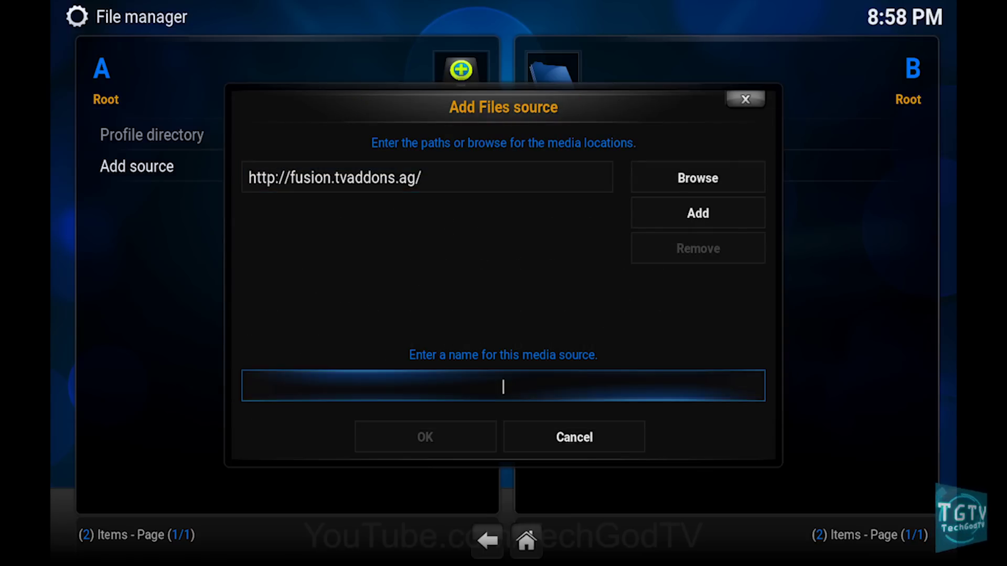
pyautogui.press('Return')
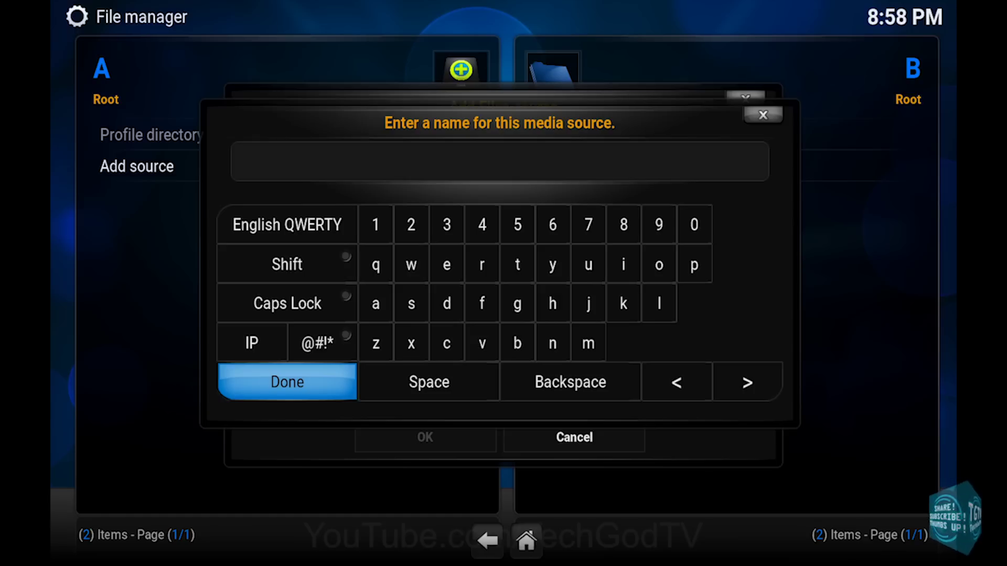
pyautogui.write('fusi')
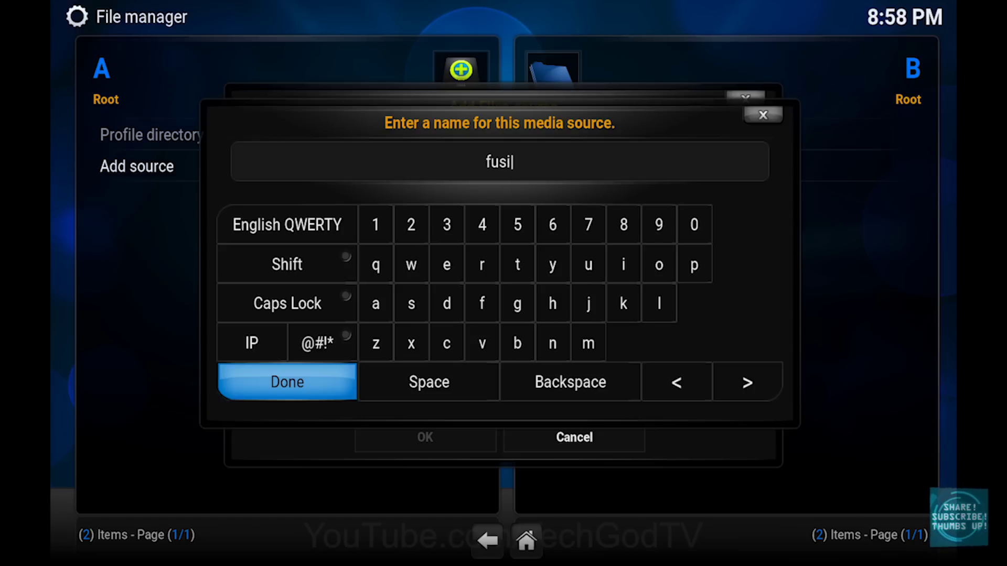
pyautogui.write('on')
pyautogui.press('Return')
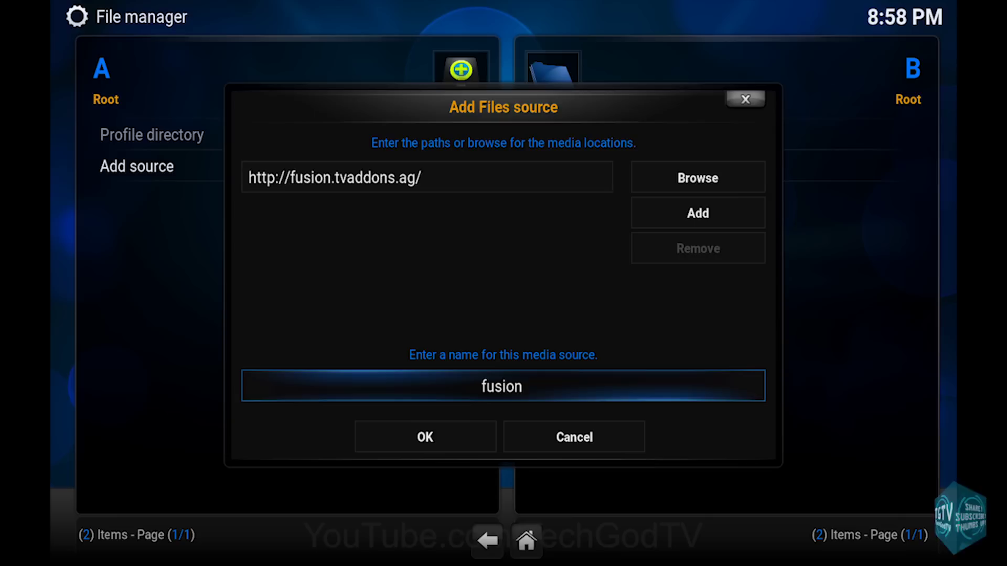
pyautogui.press('Down')
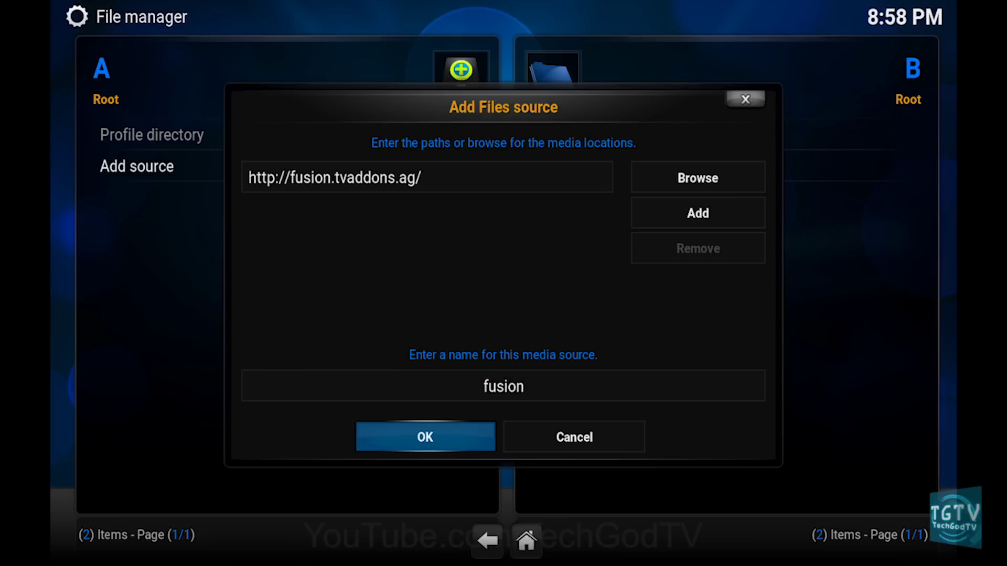
pyautogui.press('Return')
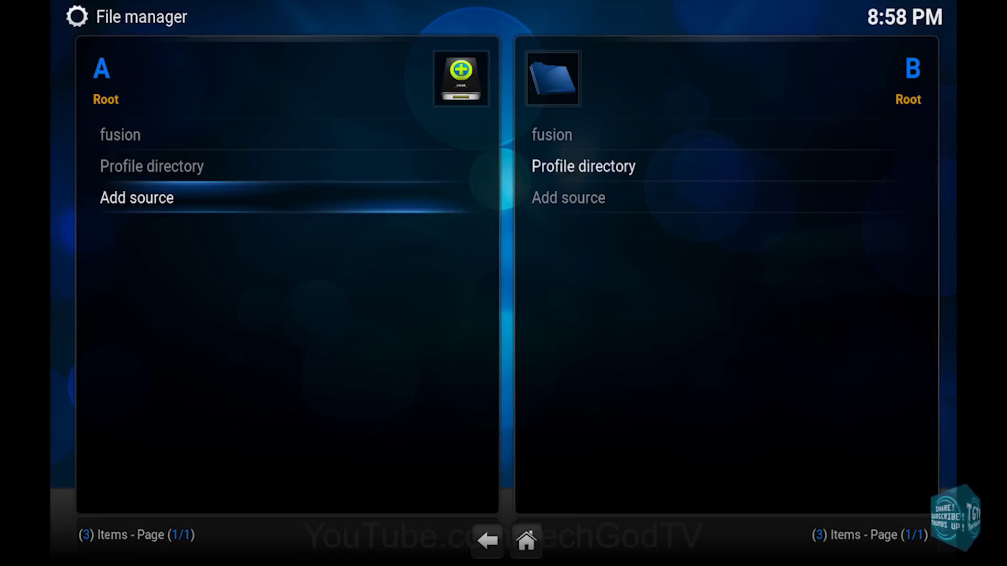
# Open fusion in pane A to see xbmc-repos, go back to Root, and exit to home.
pyautogui.press('Up')
pyautogui.press('Up')
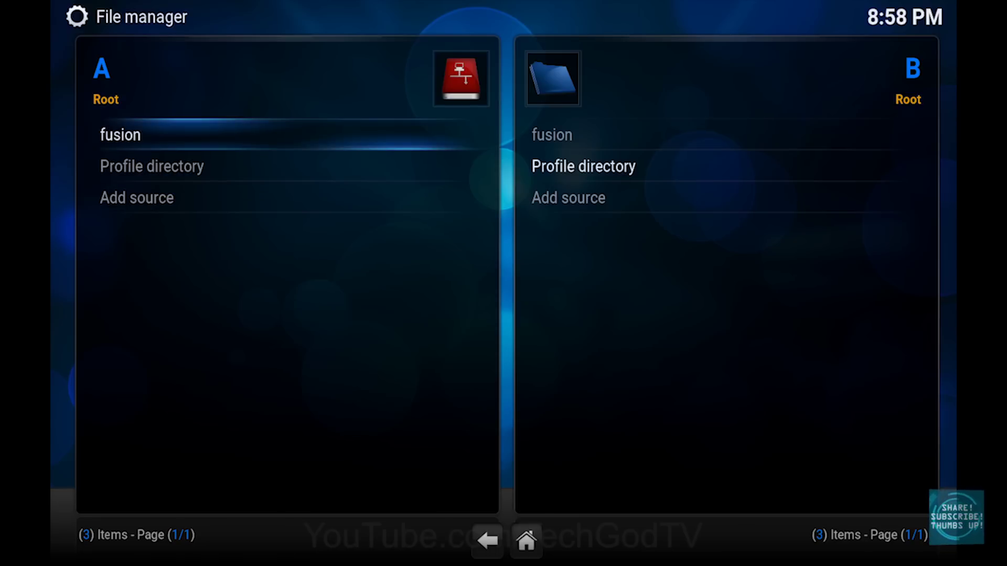
pyautogui.press('Return')
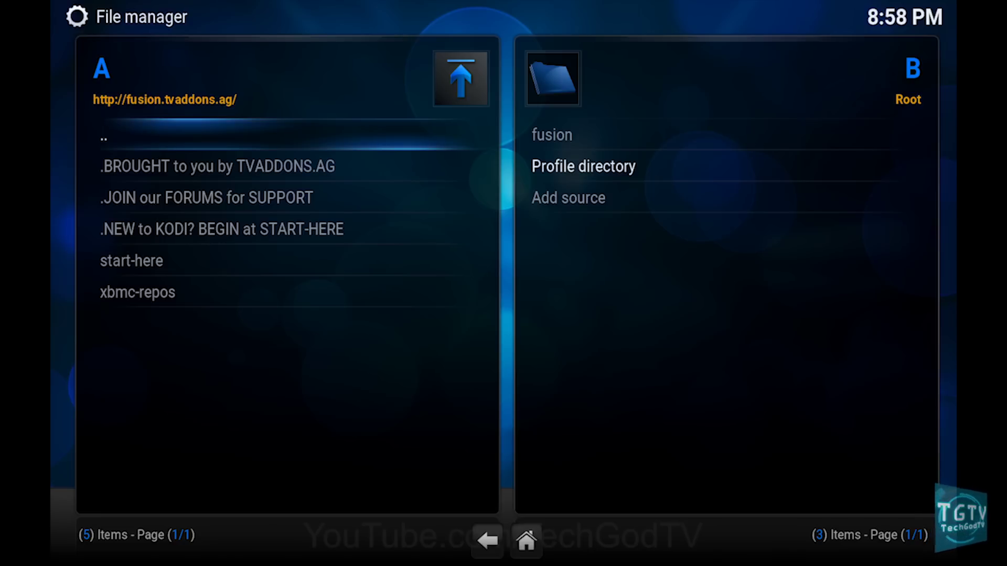
pyautogui.press('Return')
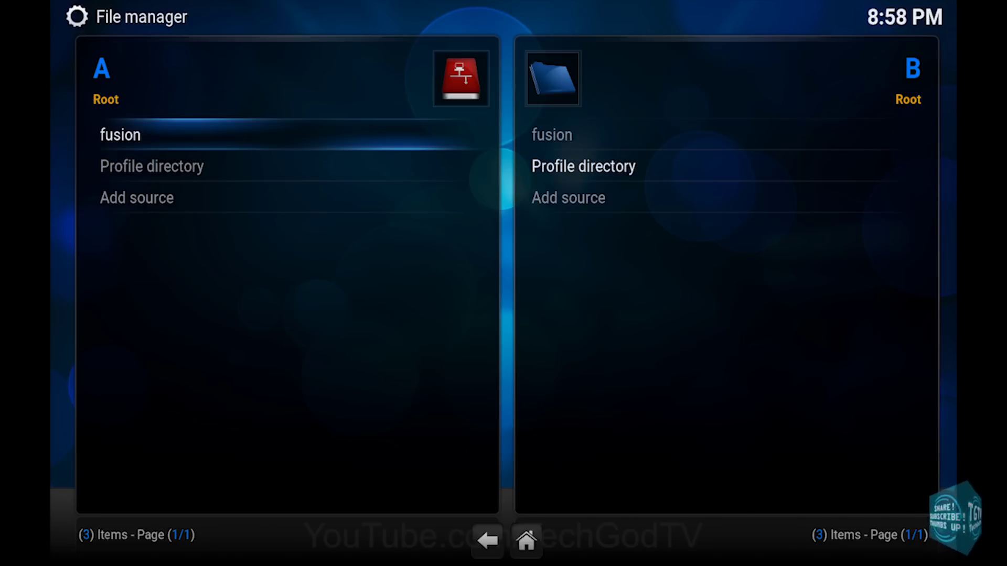
pyautogui.press('Escape')
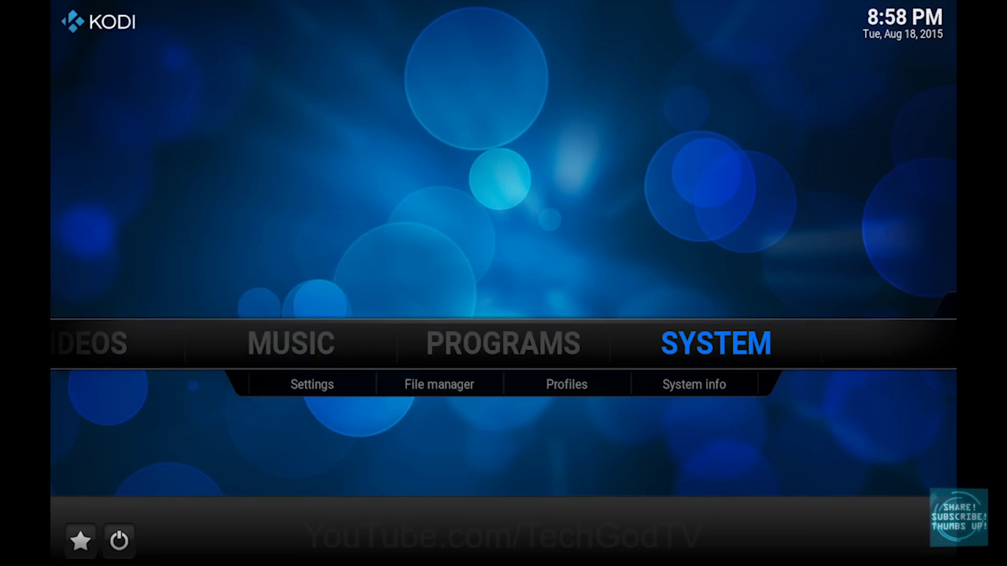
# Open Settings > Add-ons and move down toward Install from zip file.
pyautogui.press('Return')
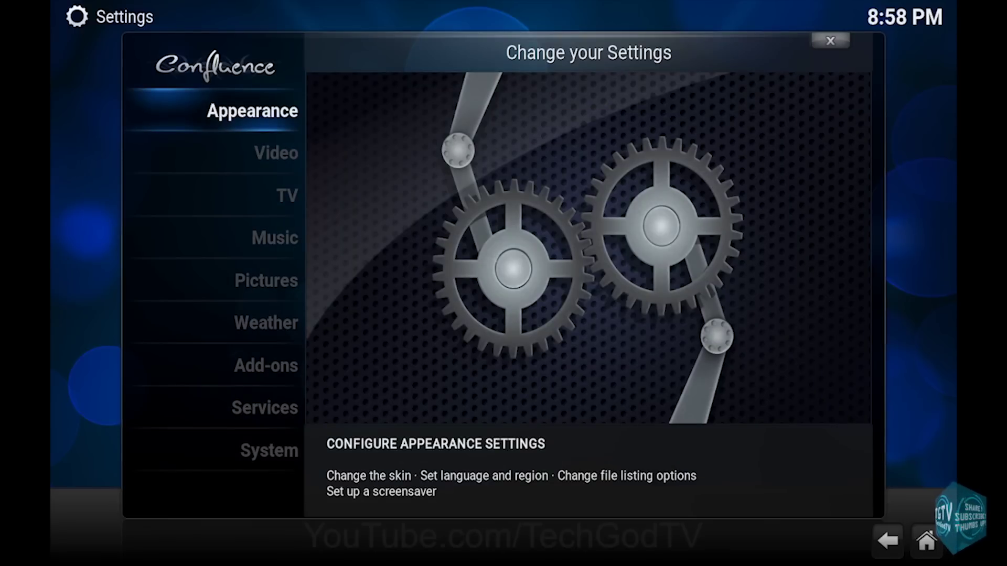
pyautogui.press('Down')
pyautogui.press('Down')
pyautogui.press('Down')
pyautogui.press('Down')
pyautogui.press('Down')
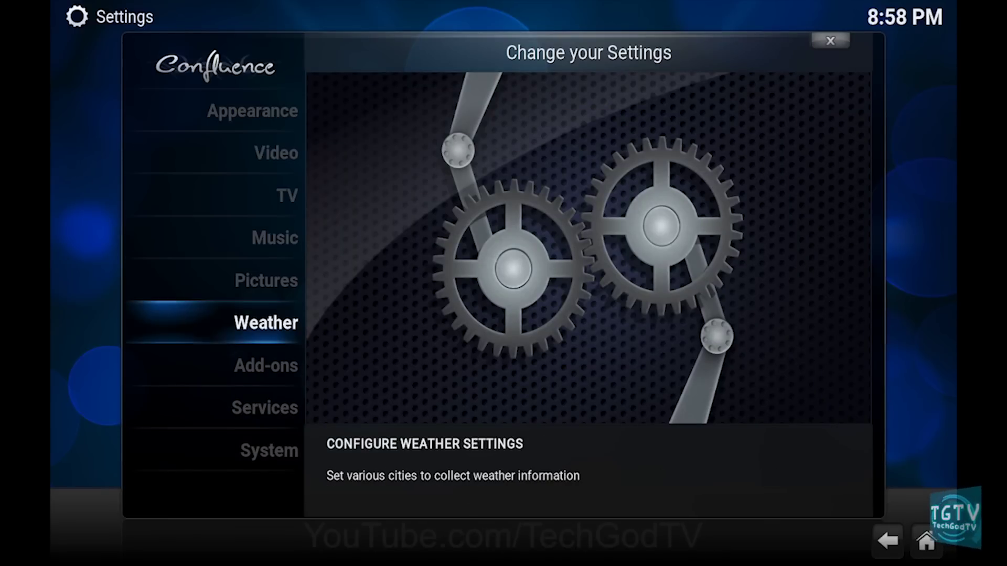
pyautogui.press('Down')
pyautogui.press('Return')
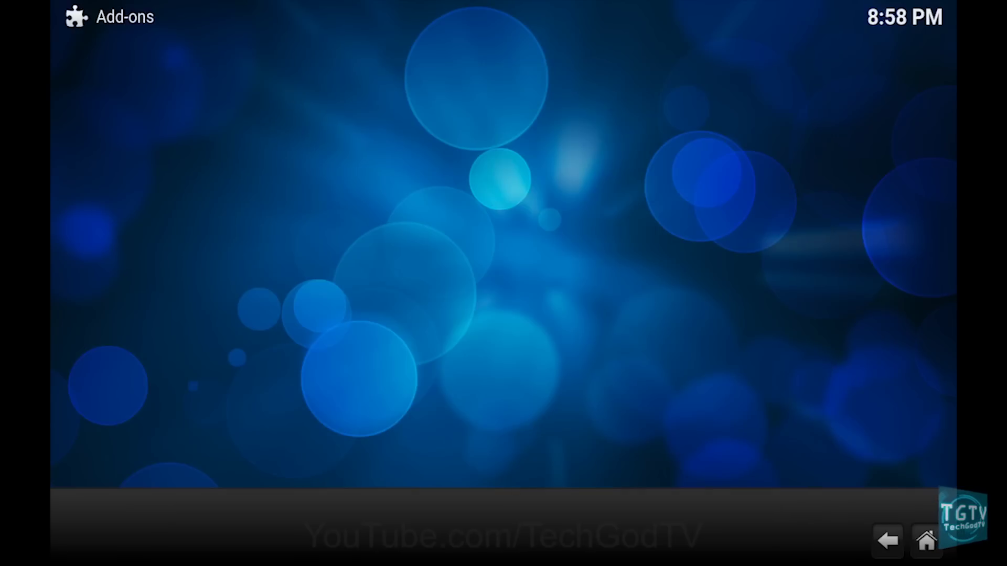
pyautogui.press('Down')
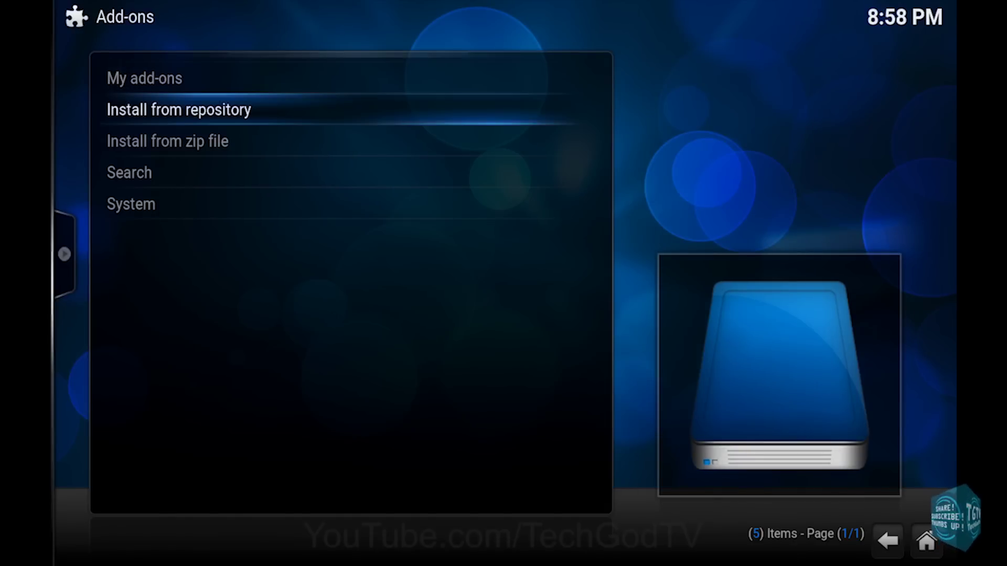
pyautogui.press('Down')
# Open Install from zip file and browse the fusion source into xbmc-repos.
pyautogui.press('Return')
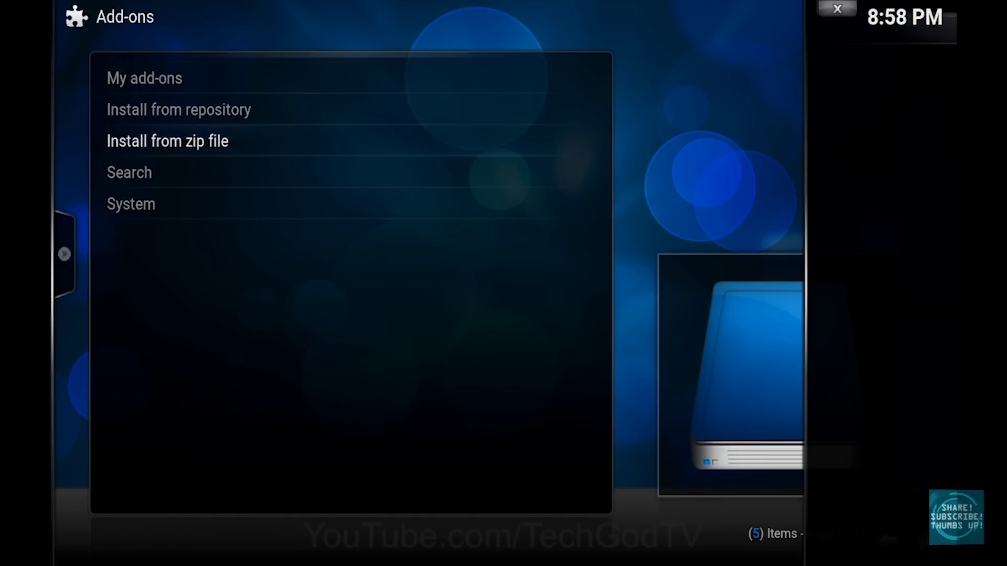
pyautogui.press('Down')
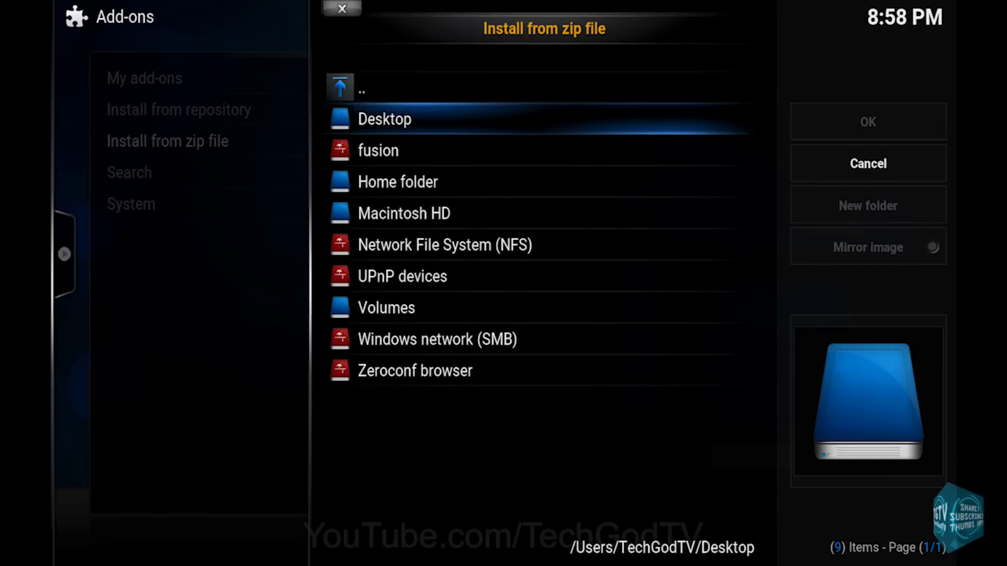
pyautogui.press('Down')
pyautogui.press('Return')
pyautogui.press('Down')
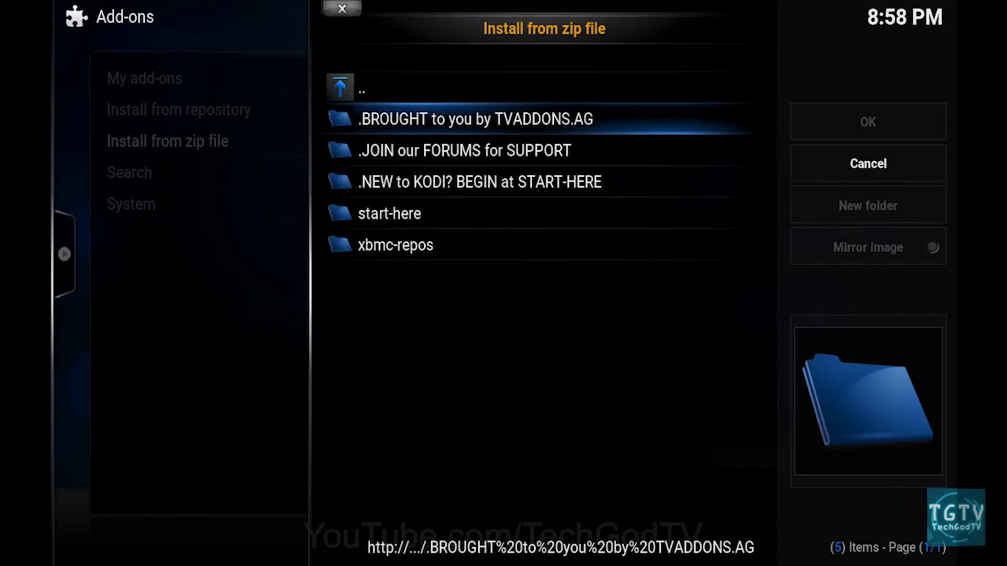
pyautogui.press('Down')
pyautogui.press('Down')
pyautogui.press('Down')
pyautogui.press('Down')
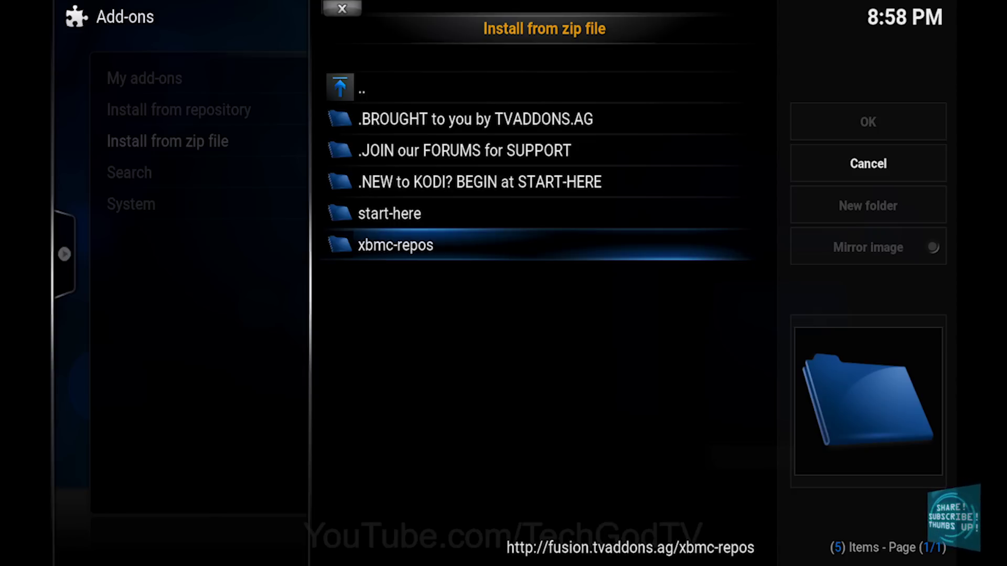
pyautogui.press('Return')
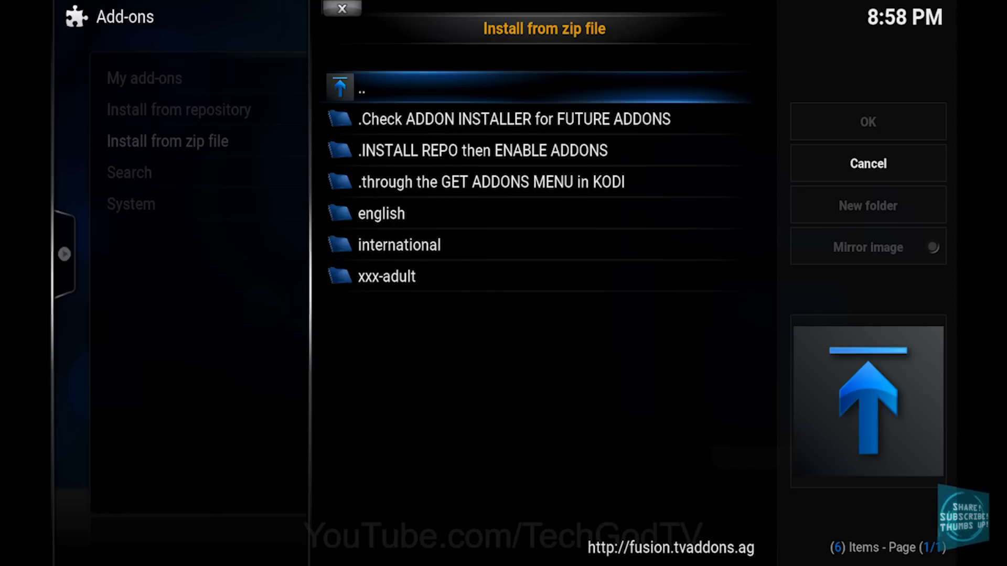
# Move between the english and international subfolders, settling on english.
pyautogui.press('Down')
pyautogui.press('Down')
pyautogui.press('Down')
pyautogui.press('Down')
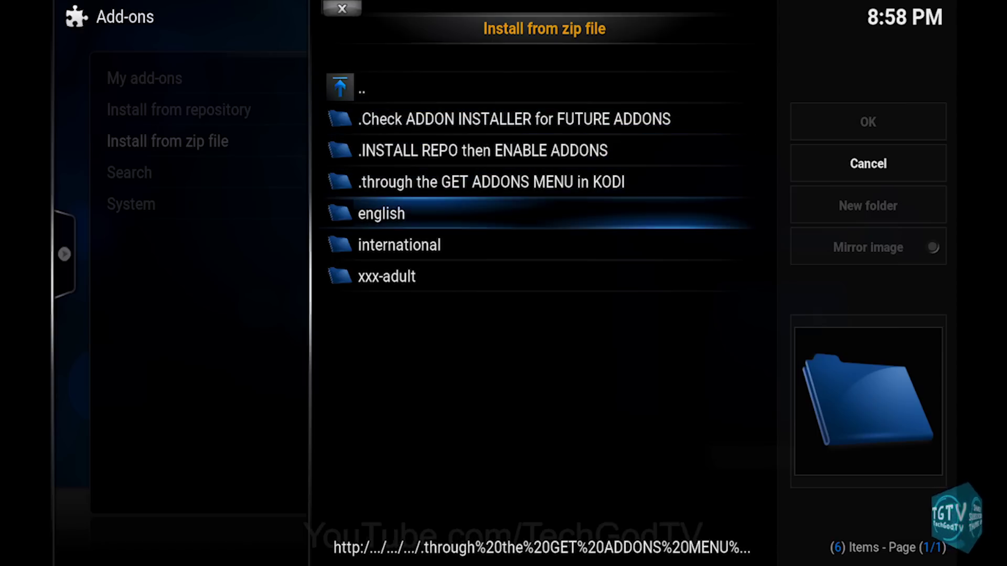
pyautogui.press('Down')
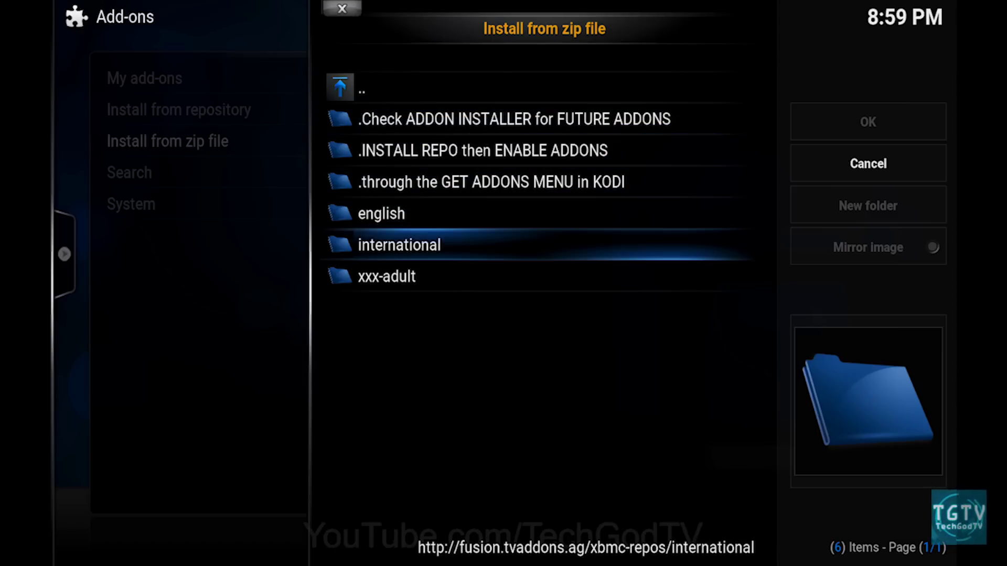
pyautogui.press('Down')
pyautogui.press('Up')
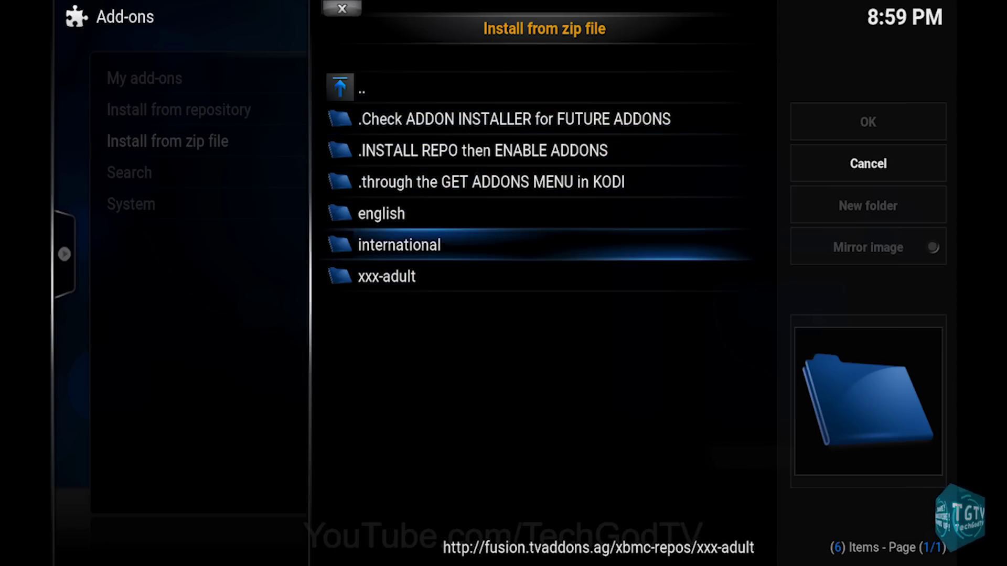
pyautogui.press('Up')
# Open the english folder, scroll its repository zips, and return to xbmc-repos.
pyautogui.press('Return')
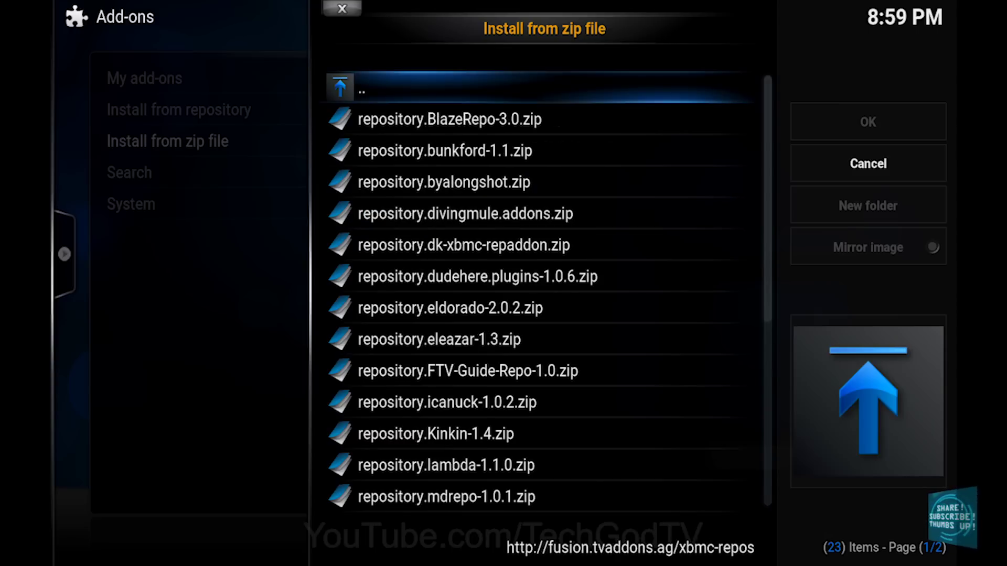
pyautogui.press('Down')
pyautogui.press('Down')
pyautogui.press('Down')
pyautogui.press('Down')
pyautogui.press('Down')
pyautogui.press('Down')
pyautogui.press('Down')
pyautogui.press('Down')
pyautogui.press('Down')
pyautogui.press('Down')
pyautogui.press('Down')
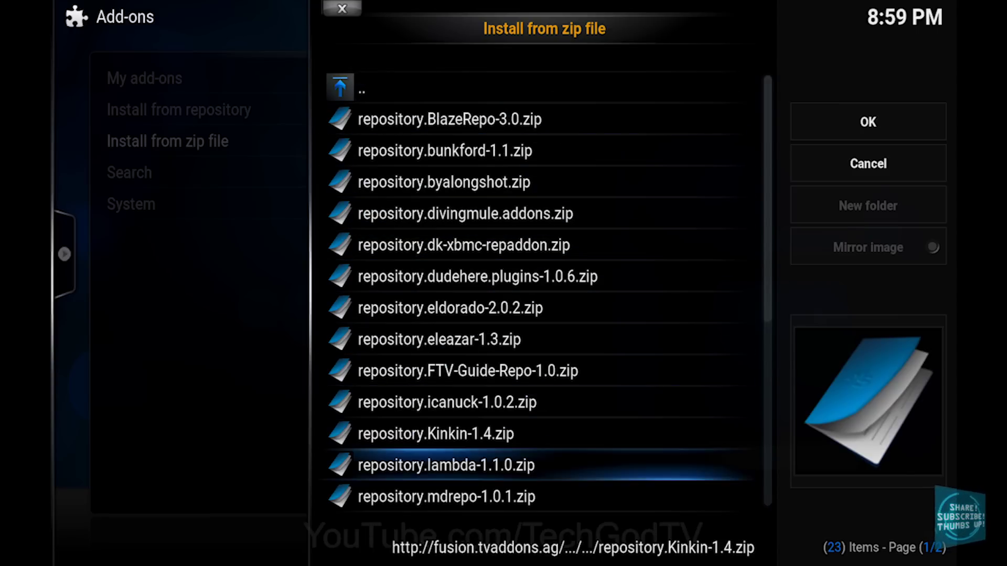
pyautogui.press('Down')
pyautogui.press('Down')
pyautogui.press('Down')
pyautogui.press('Down')
pyautogui.press('Down')
pyautogui.press('Down')
pyautogui.press('Down')
pyautogui.press('Down')
pyautogui.press('Down')
pyautogui.press('Down')
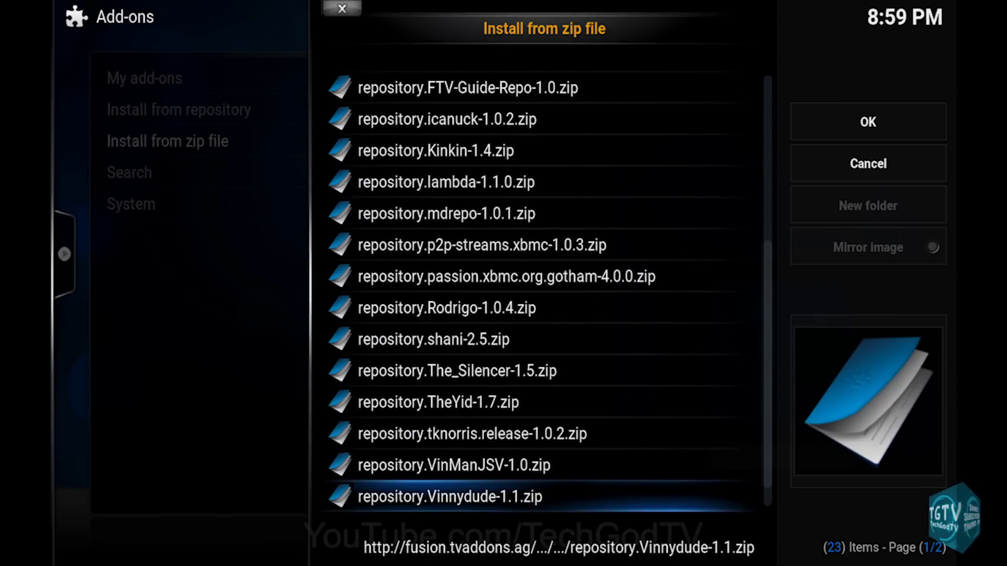
pyautogui.press('Down')
pyautogui.press('Down')
pyautogui.press('Return')
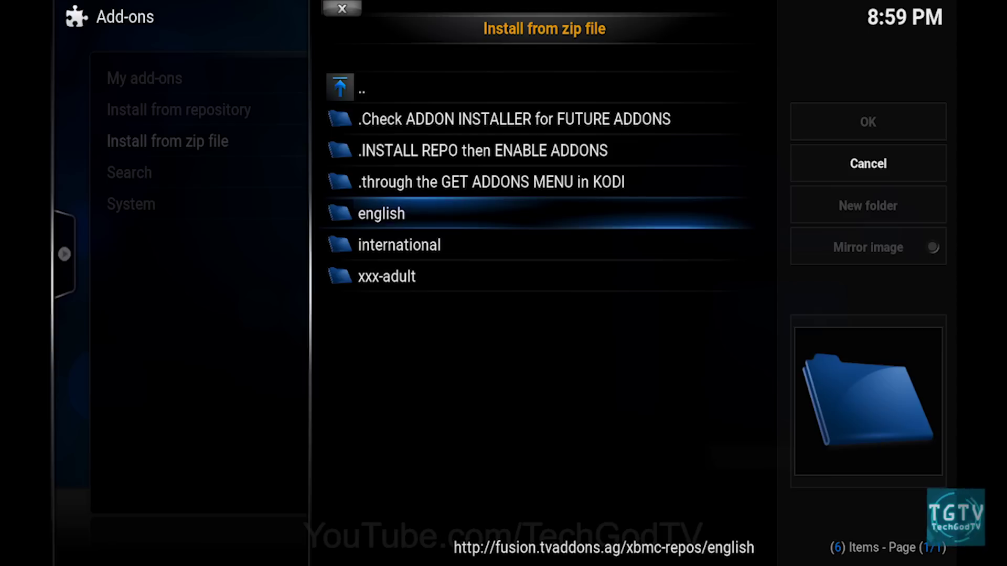
# Open the international folder and scroll its 55 zips down to Russian and Spanish.
pyautogui.press('Down')
pyautogui.press('Return')
pyautogui.press('Down')
pyautogui.press('Down')
pyautogui.press('Down')
pyautogui.press('Down')
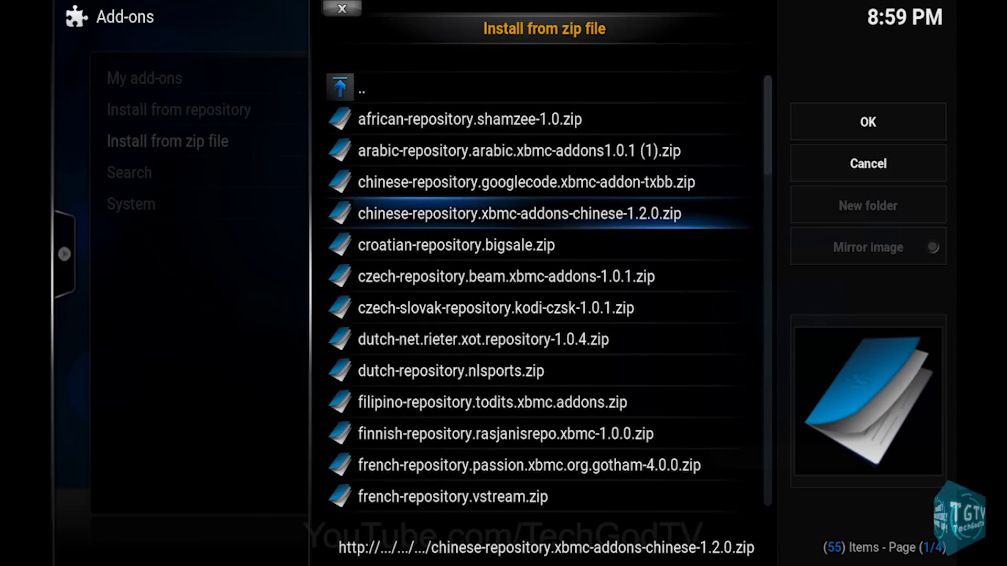
pyautogui.press('Down')
pyautogui.press('Down')
pyautogui.press('Down')
pyautogui.press('Down')
pyautogui.press('Down')
pyautogui.press('Down')
pyautogui.press('Down')
pyautogui.press('Down')
pyautogui.press('Down')
pyautogui.press('Down')
pyautogui.press('Down')
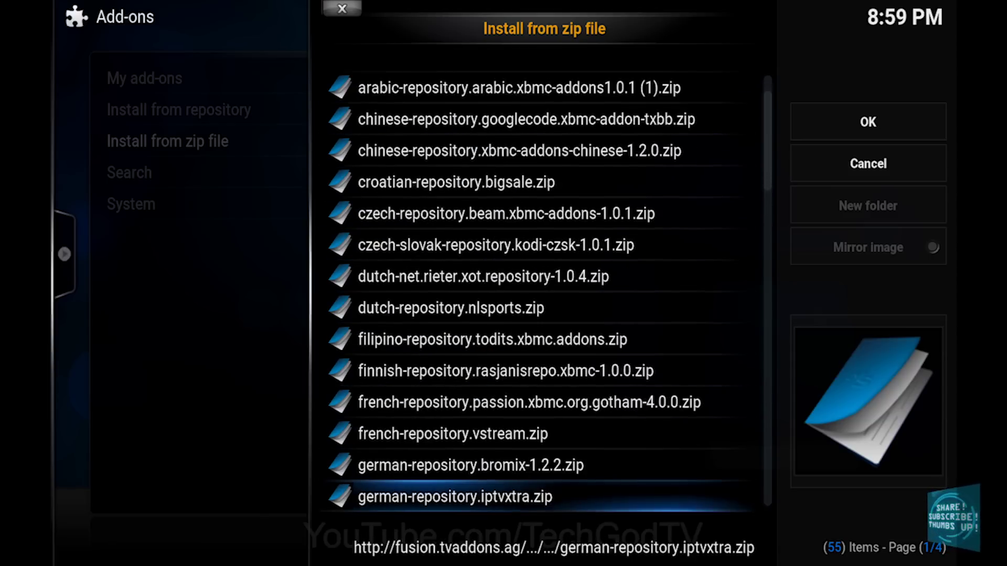
pyautogui.press('Down')
pyautogui.press('Down')
pyautogui.press('Down')
pyautogui.press('Down')
pyautogui.press('Down')
pyautogui.press('Down')
pyautogui.press('Down')
pyautogui.press('Down')
pyautogui.press('Down')
pyautogui.press('Down')
pyautogui.press('Down')
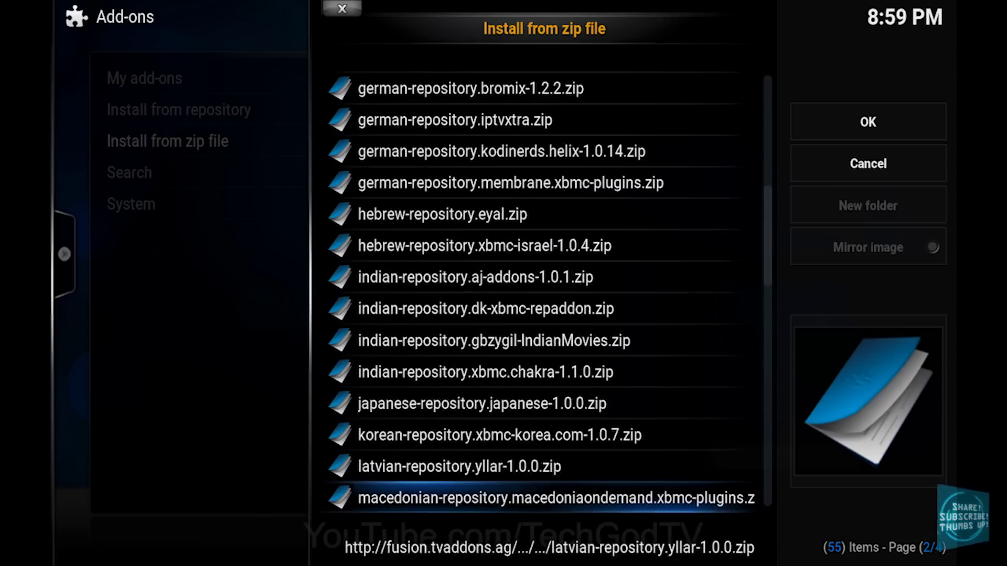
pyautogui.press('Down')
pyautogui.press('Down')
pyautogui.press('Down')
pyautogui.press('Down')
pyautogui.press('Down')
pyautogui.press('Down')
pyautogui.press('Down')
pyautogui.press('Down')
pyautogui.press('Down')
pyautogui.press('Down')
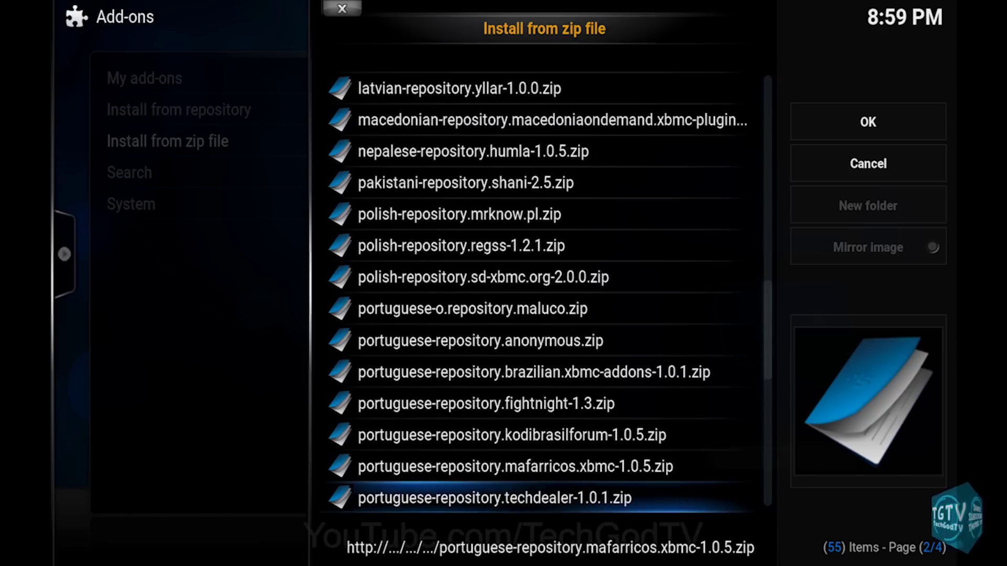
pyautogui.press('Down')
pyautogui.press('Down')
pyautogui.press('Down')
pyautogui.press('Down')
pyautogui.press('Down')
pyautogui.press('Down')
pyautogui.press('Down')
pyautogui.press('Down')
pyautogui.press('Down')
pyautogui.press('Down')
pyautogui.press('Down')
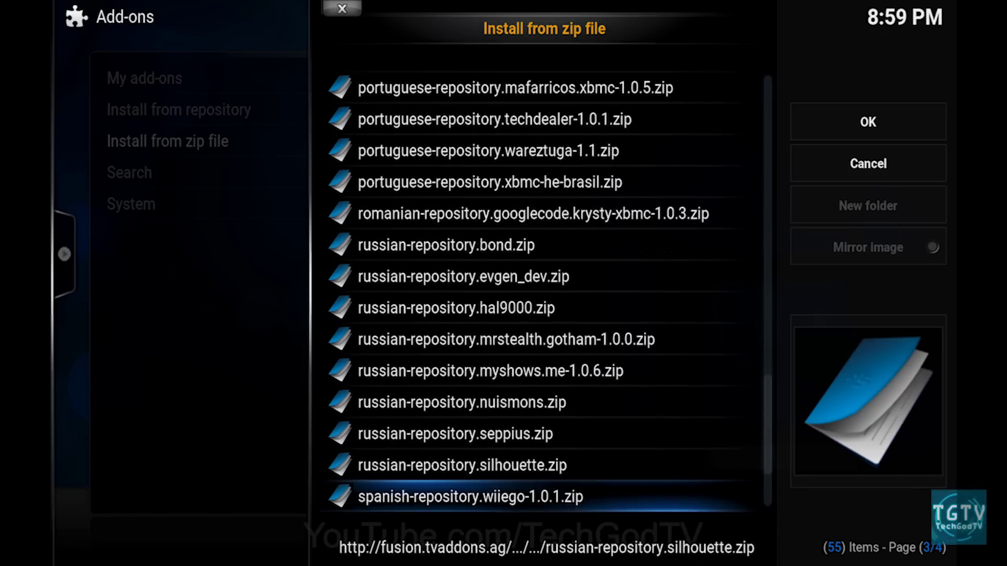
pyautogui.press('Down')
pyautogui.press('Down')
pyautogui.press('Down')
pyautogui.press('Down')
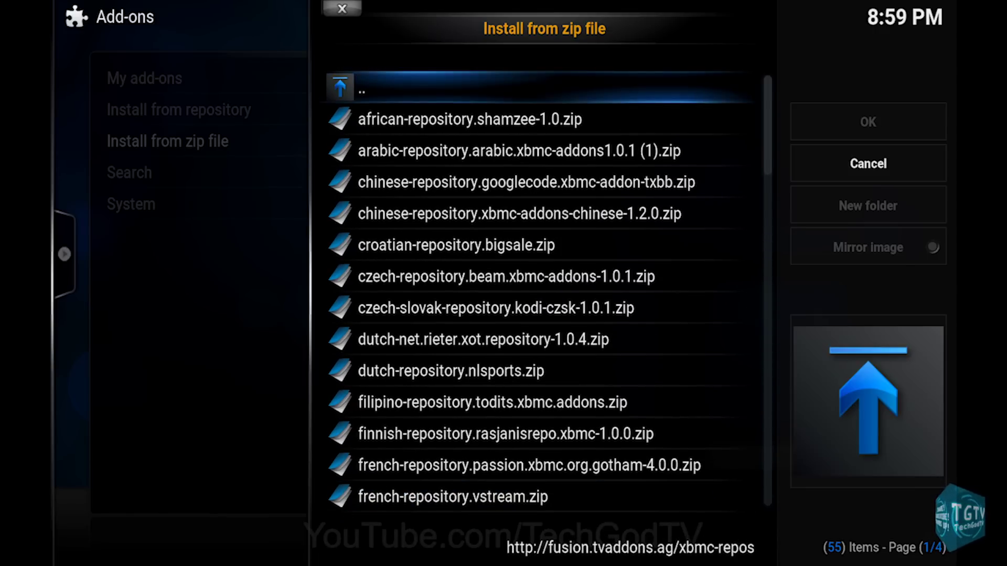
# Back out through xbmc-repos to the fusion root, then Cancel the zip-file browser.
pyautogui.press('Return')
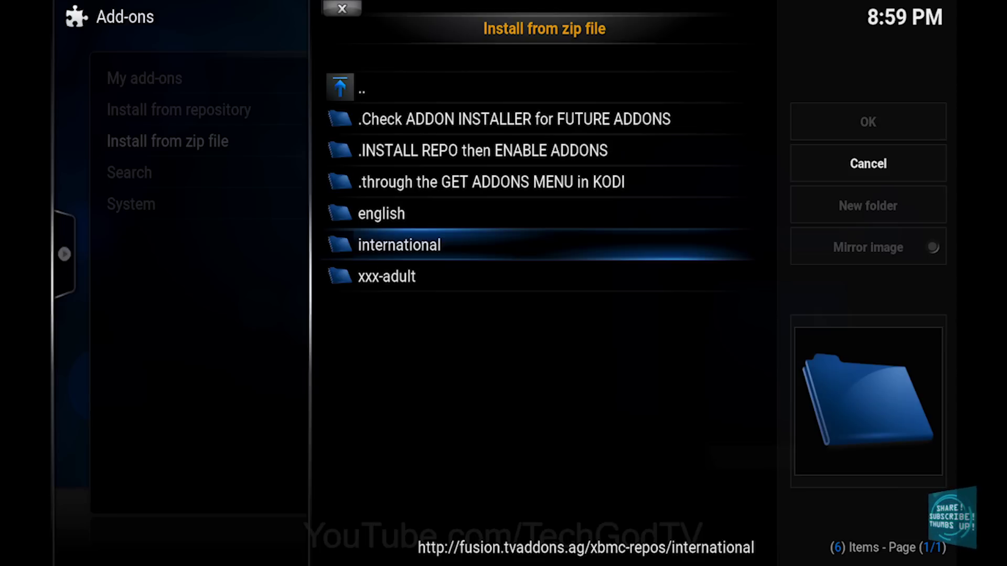
pyautogui.press('BackSpace')
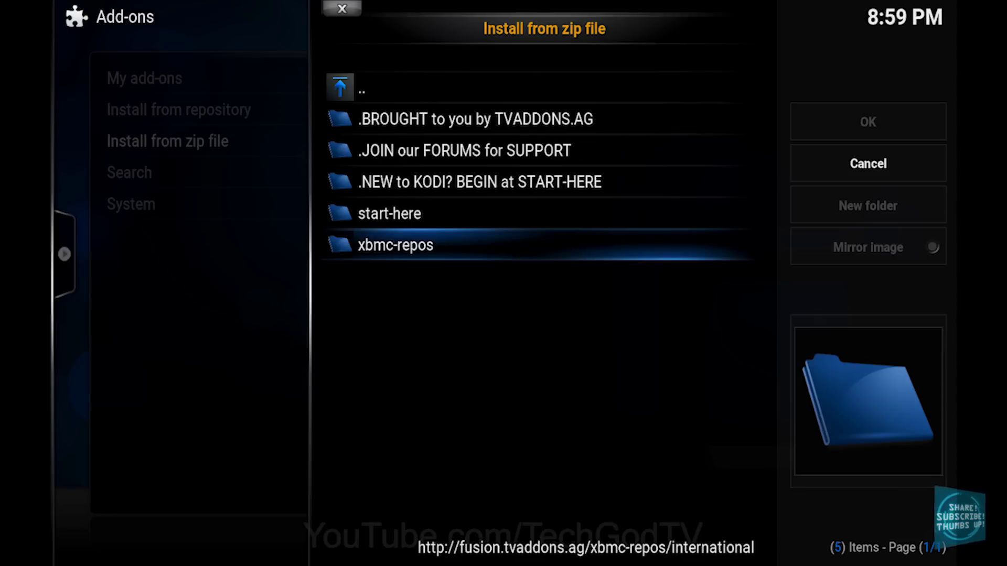
pyautogui.press('Right')
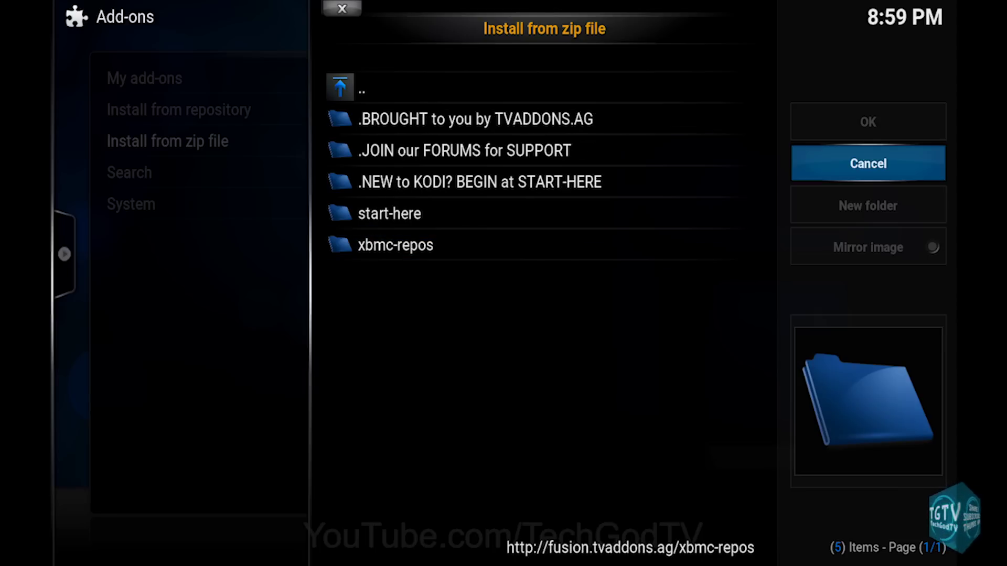
pyautogui.press('Return')
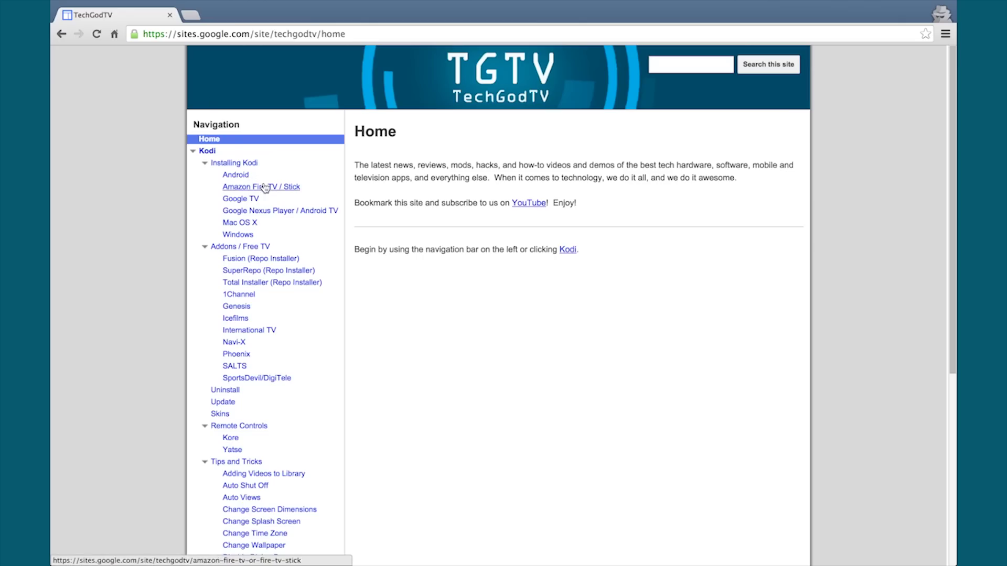
# Go from the Amazon Fire TV / Stick page to the Google Nexus Player / Android TV page.
pyautogui.click(256, 187)
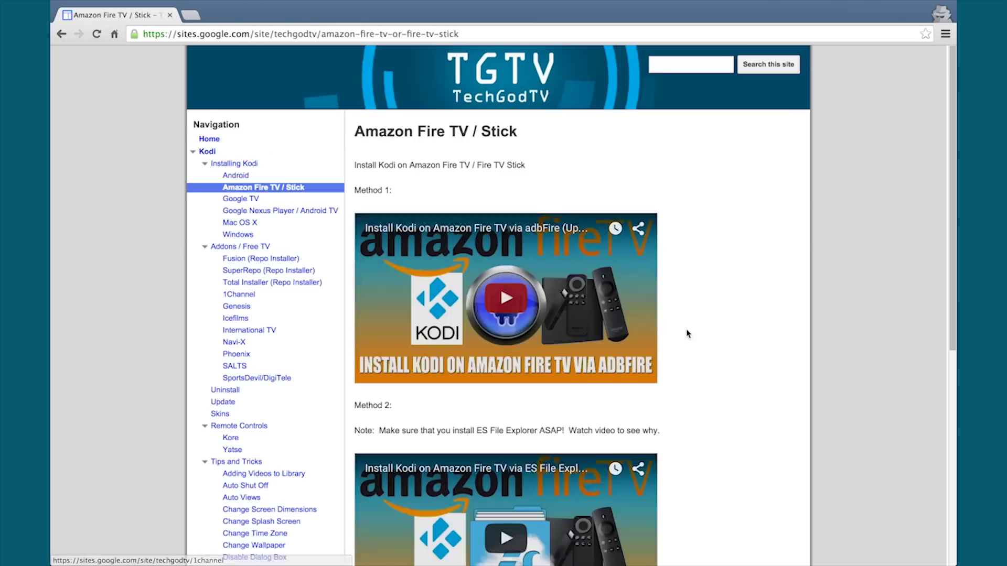
pyautogui.scroll(-3, 685, 333)
pyautogui.scroll(-1, 687, 335)
pyautogui.scroll(1, 166, 300)
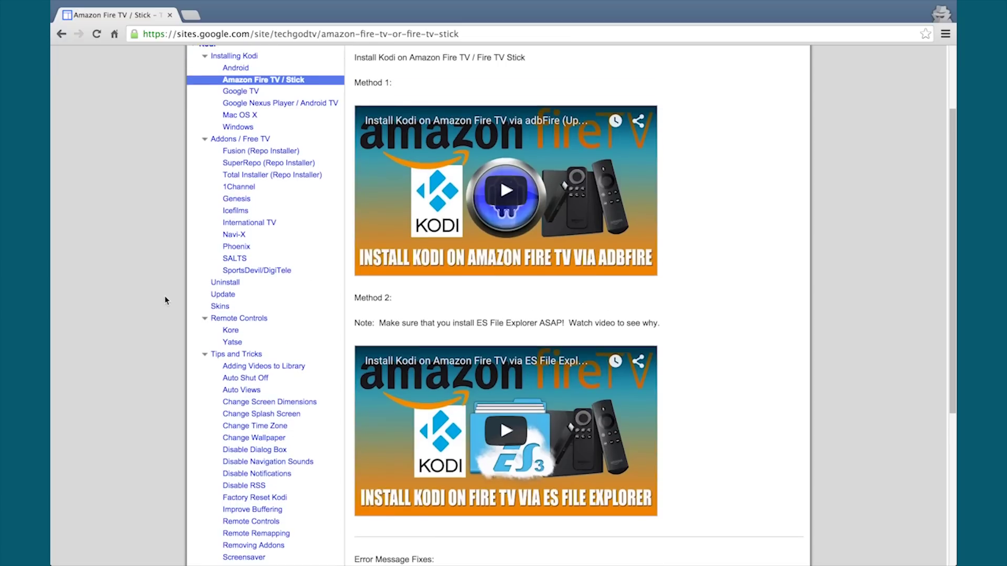
pyautogui.click(271, 104)
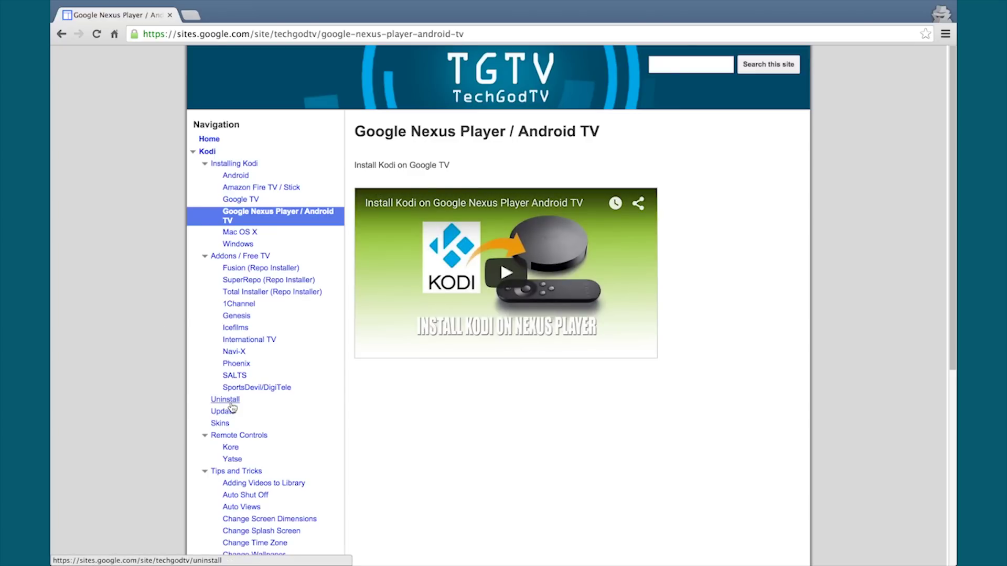